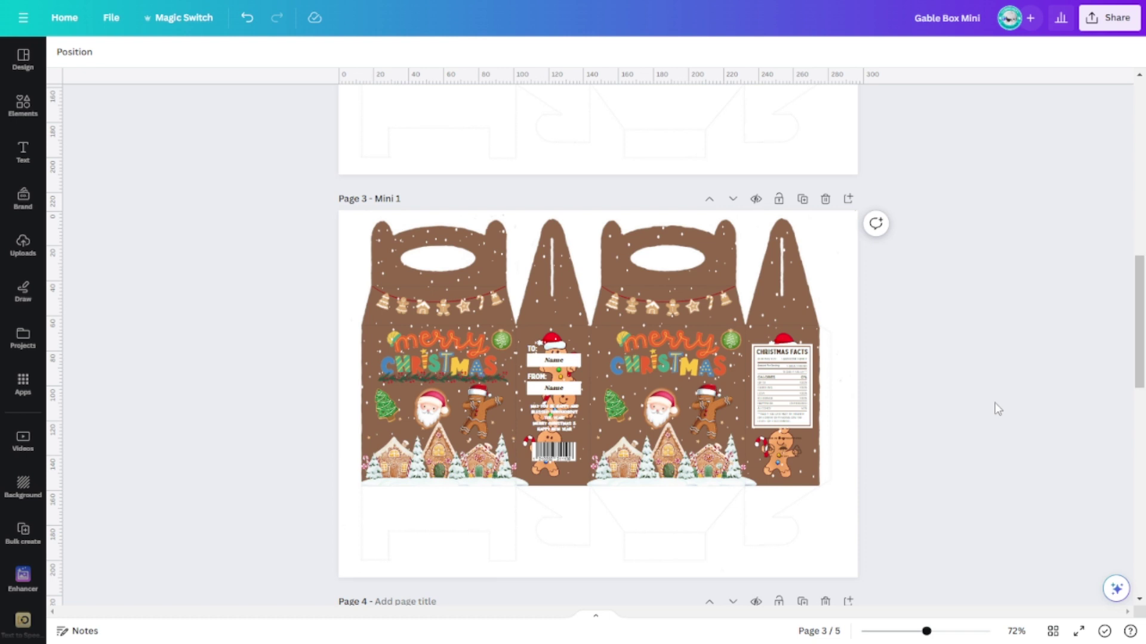
Step: Look over the Christmas gable box designs on all five pages of the Gable Box Mini file
{"action": "scroll", "coordinate": [997, 408], "scroll_direction": "up", "scroll_amount": 6}
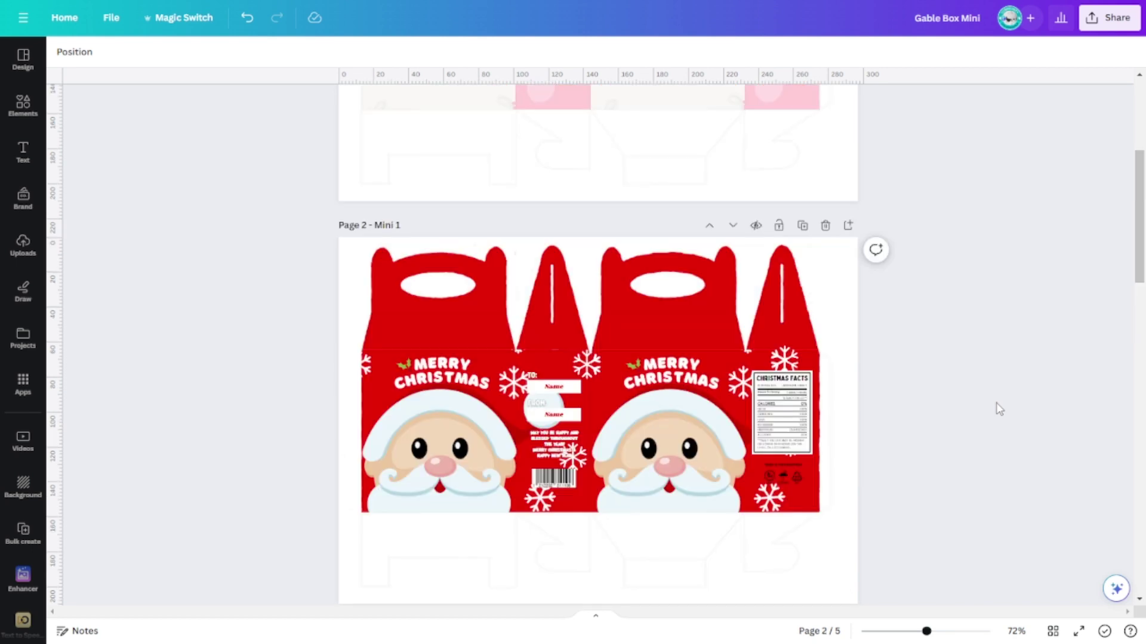
{"action": "scroll", "coordinate": [874, 418], "scroll_direction": "up", "scroll_amount": 3}
{"action": "scroll", "coordinate": [881, 427], "scroll_direction": "up", "scroll_amount": 1}
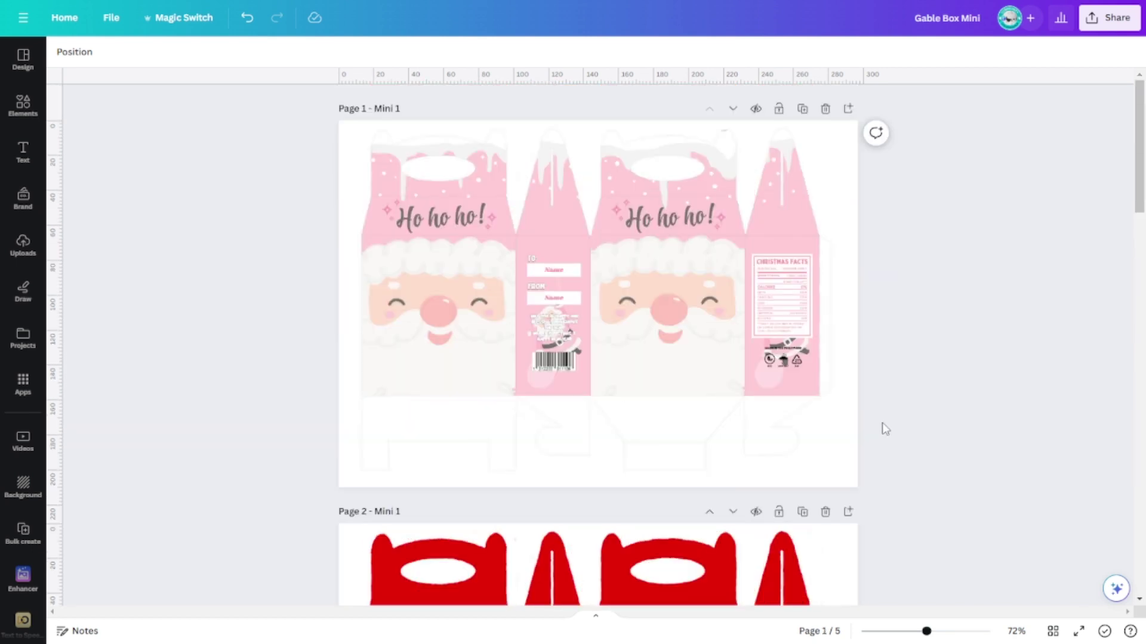
{"action": "scroll", "coordinate": [813, 389], "scroll_direction": "down", "scroll_amount": 8}
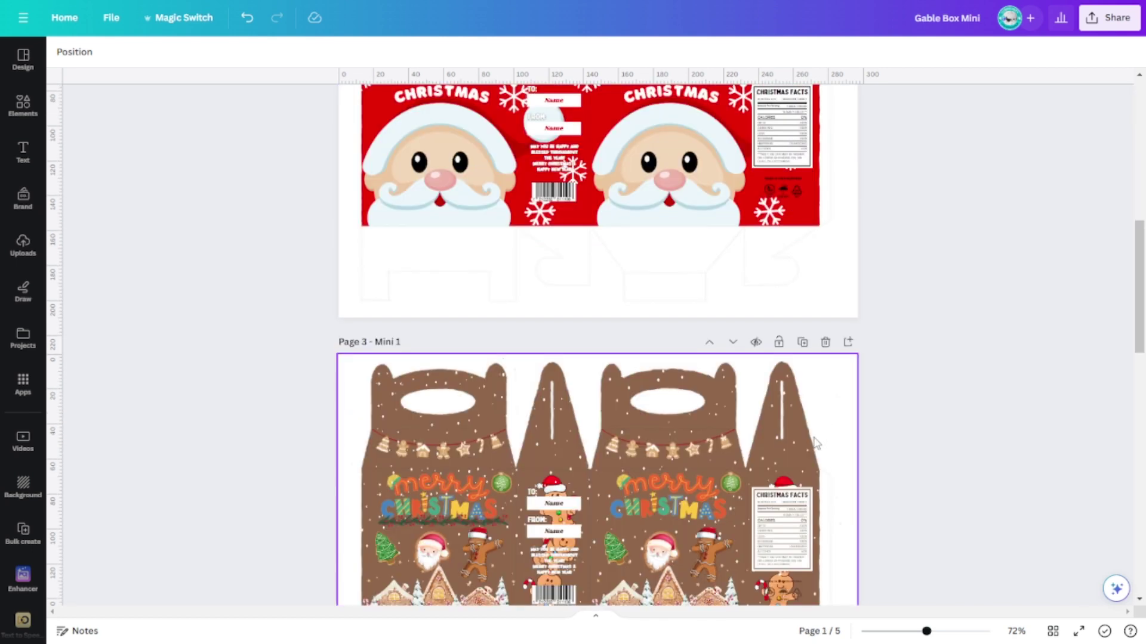
{"action": "scroll", "coordinate": [811, 456], "scroll_direction": "down", "scroll_amount": 10}
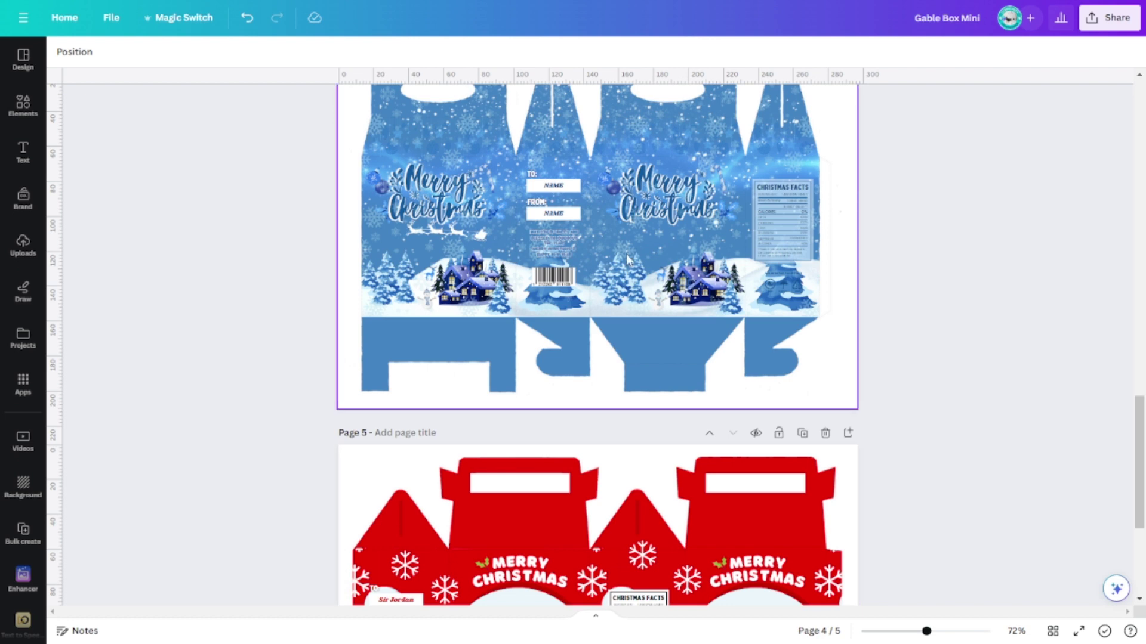
{"action": "scroll", "coordinate": [989, 399], "scroll_direction": "down", "scroll_amount": 5}
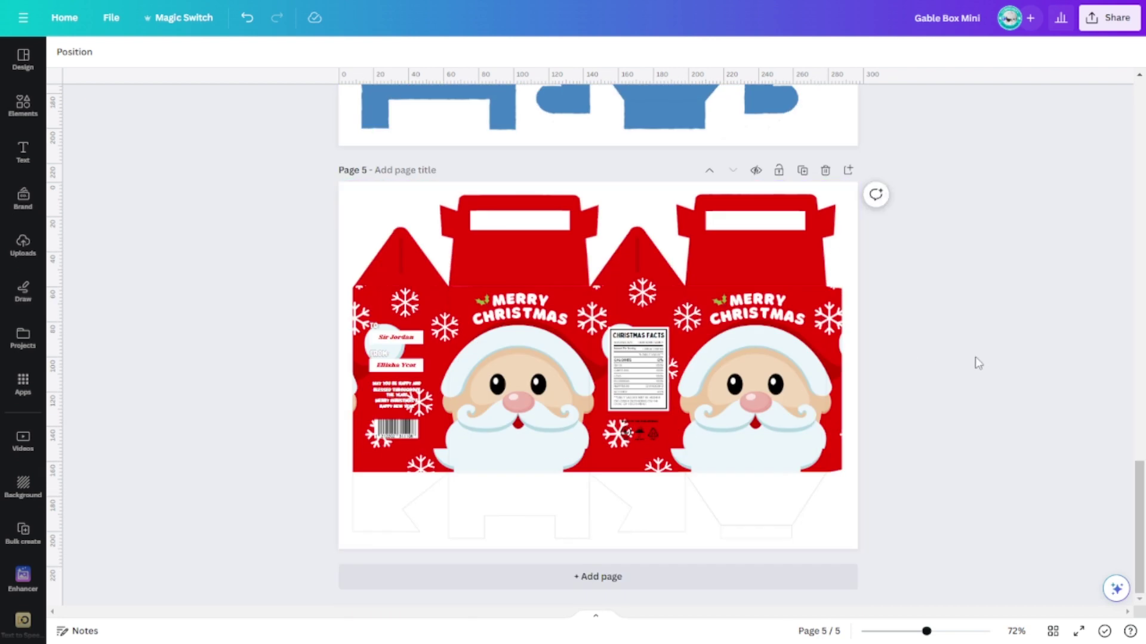
{"action": "scroll", "coordinate": [977, 364], "scroll_direction": "up", "scroll_amount": 15}
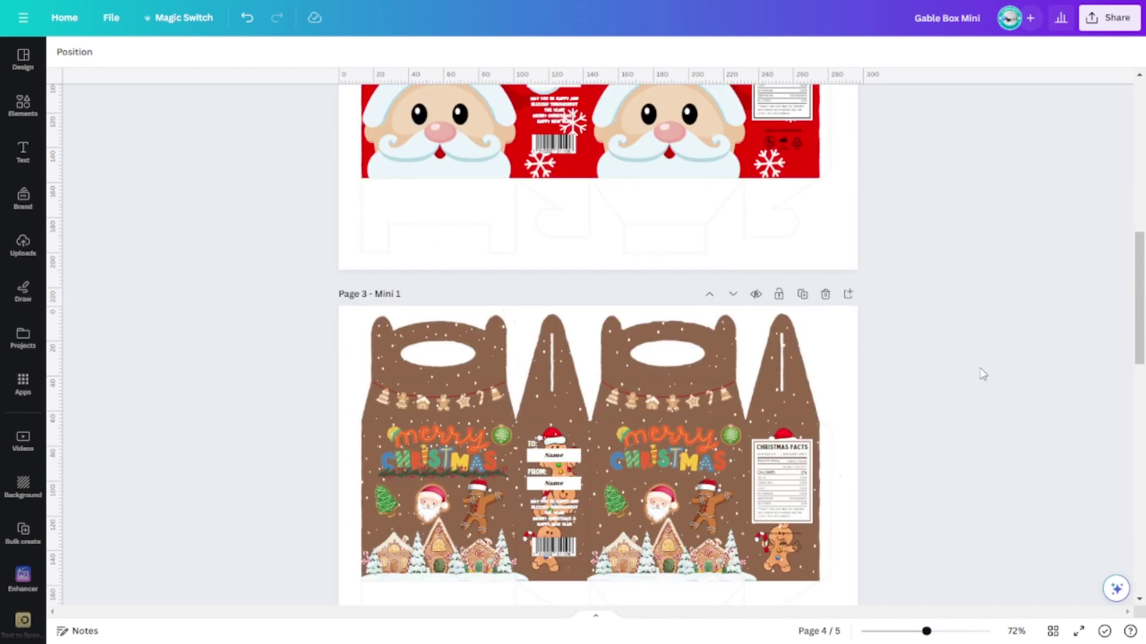
{"action": "left_click", "coordinate": [818, 337]}
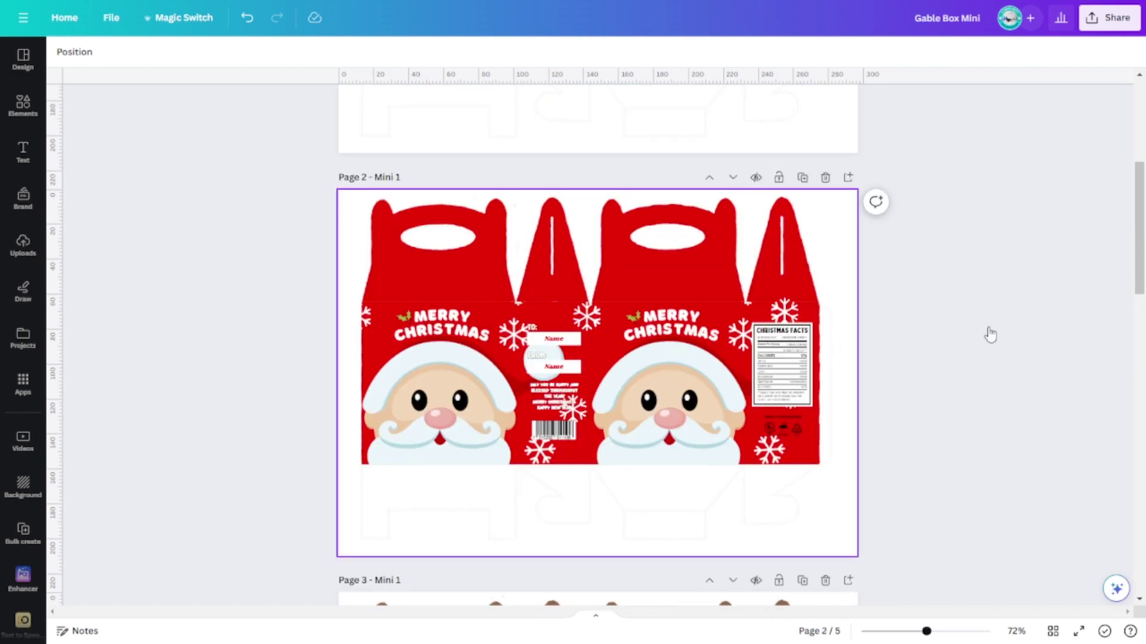
{"action": "key", "text": "ctrl+d"}
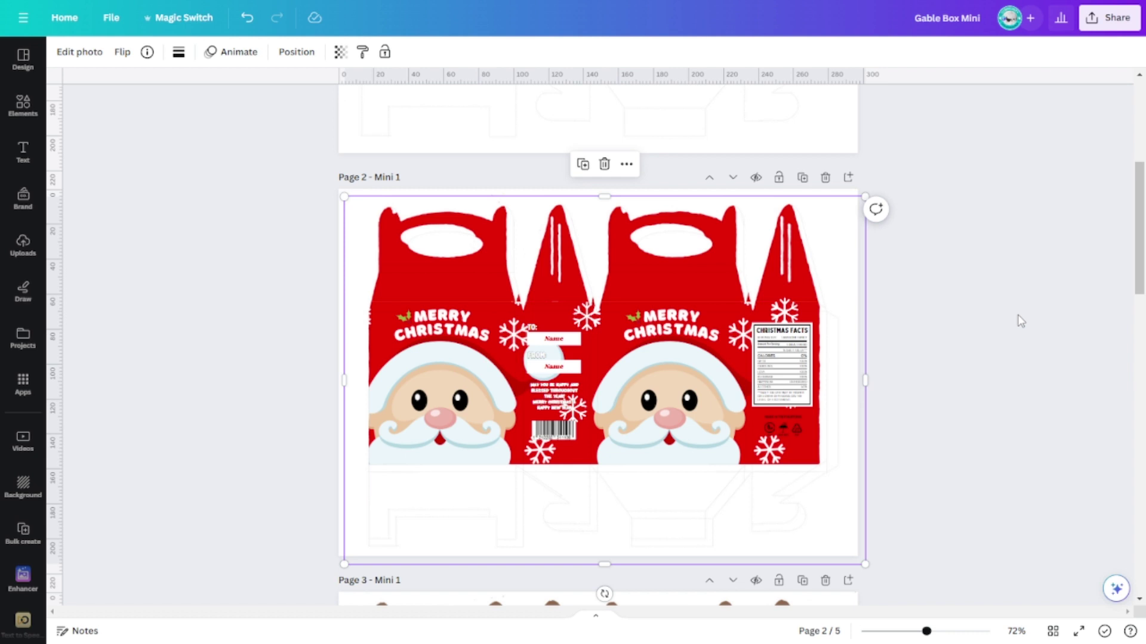
{"action": "key", "text": "ctrl+z"}
Step: Examine the box layouts from the pink Santa design on page 1 through the red Santa design on page 5
{"action": "scroll", "coordinate": [974, 286], "scroll_direction": "up", "scroll_amount": 5}
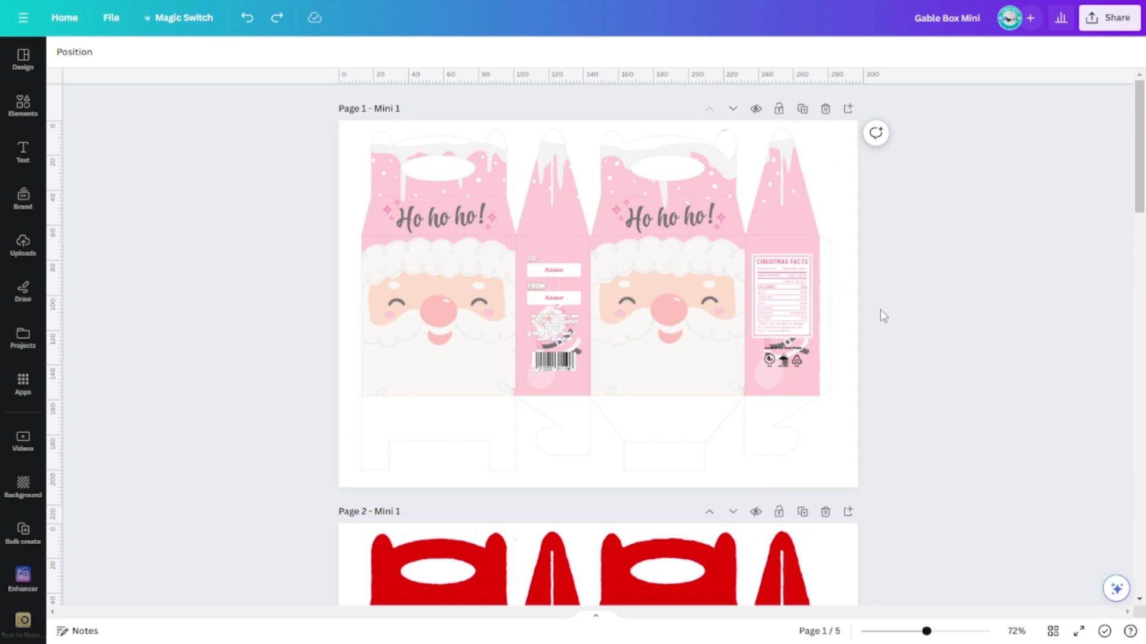
{"action": "scroll", "coordinate": [957, 325], "scroll_direction": "down", "scroll_amount": 10}
{"action": "scroll", "coordinate": [967, 339], "scroll_direction": "down", "scroll_amount": 3}
{"action": "scroll", "coordinate": [967, 339], "scroll_direction": "up", "scroll_amount": 3}
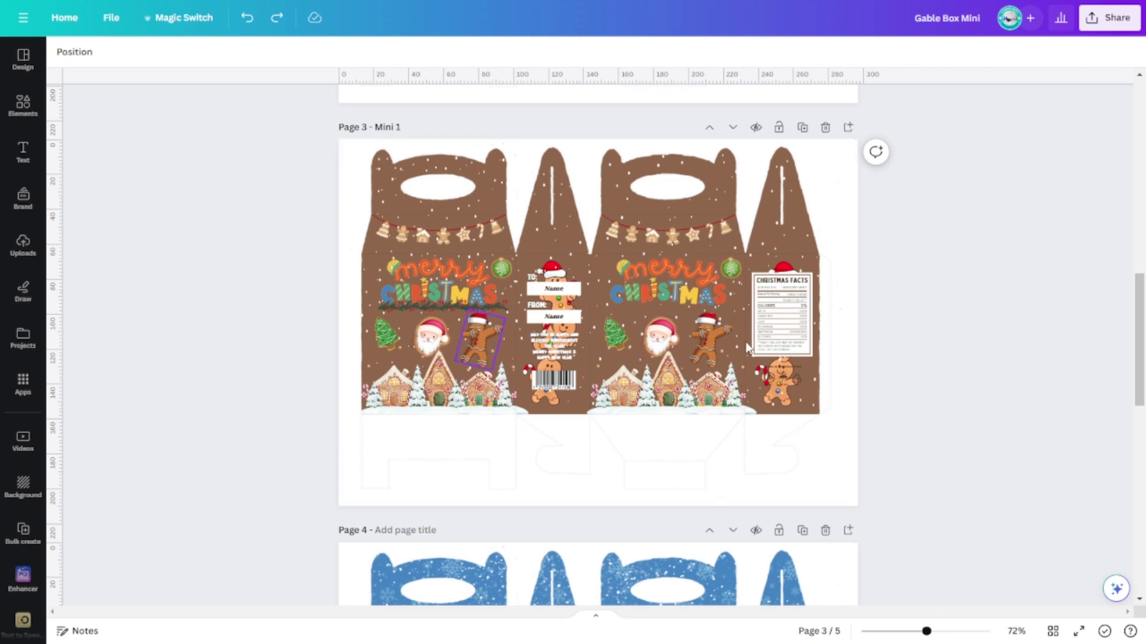
{"action": "scroll", "coordinate": [939, 371], "scroll_direction": "down", "scroll_amount": 10}
{"action": "scroll", "coordinate": [944, 375], "scroll_direction": "down", "scroll_amount": 3}
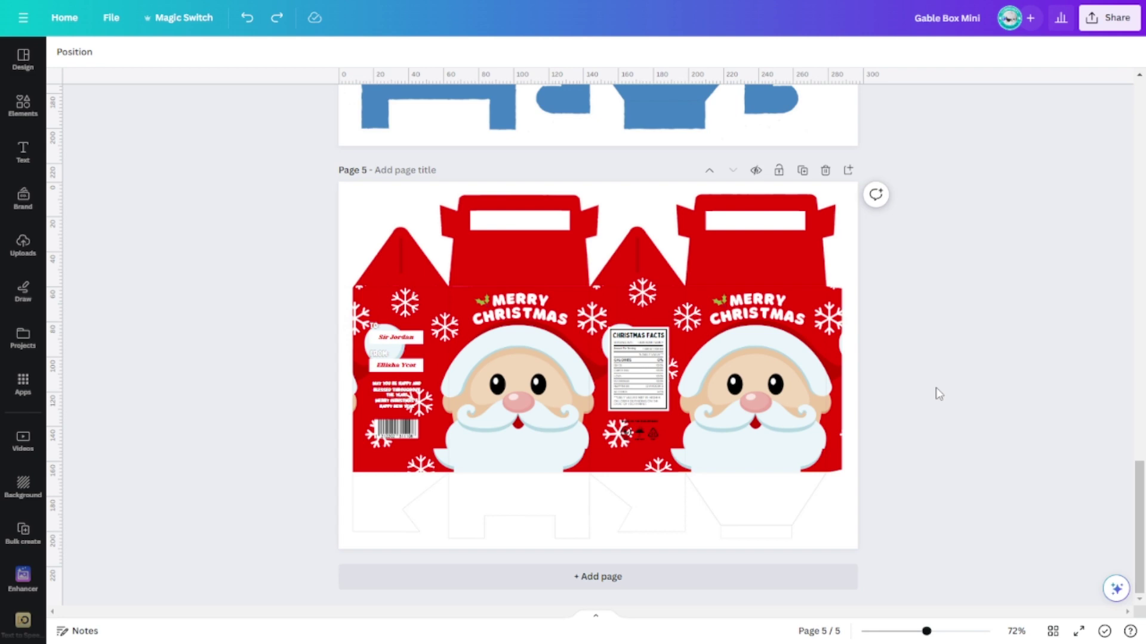
{"action": "scroll", "coordinate": [938, 394], "scroll_direction": "up", "scroll_amount": 15}
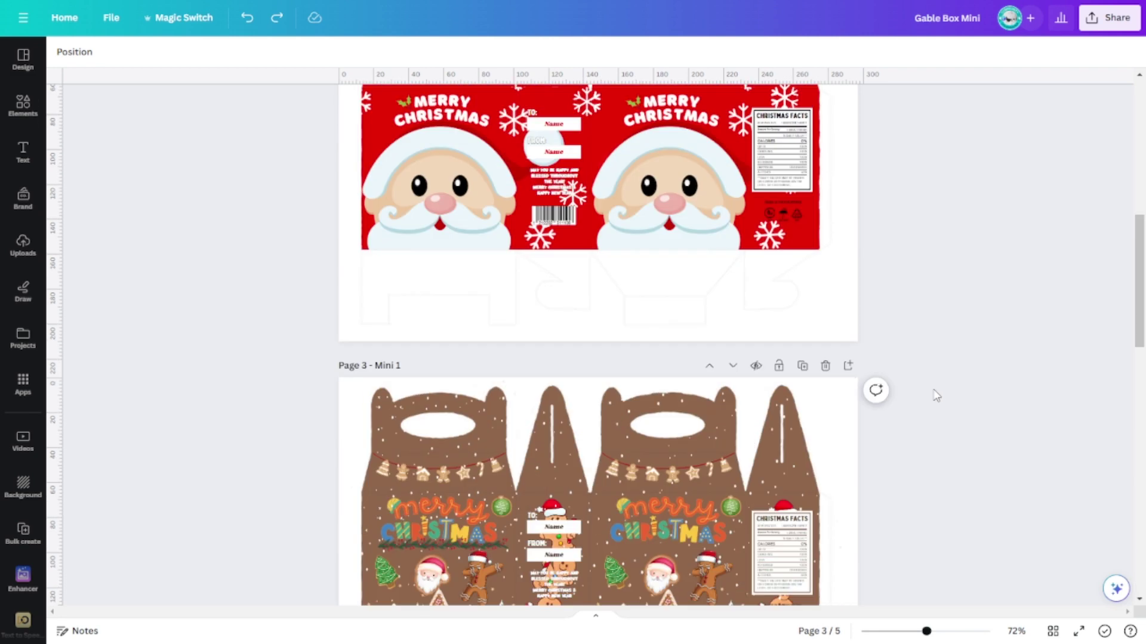
{"action": "scroll", "coordinate": [936, 395], "scroll_direction": "up", "scroll_amount": 10}
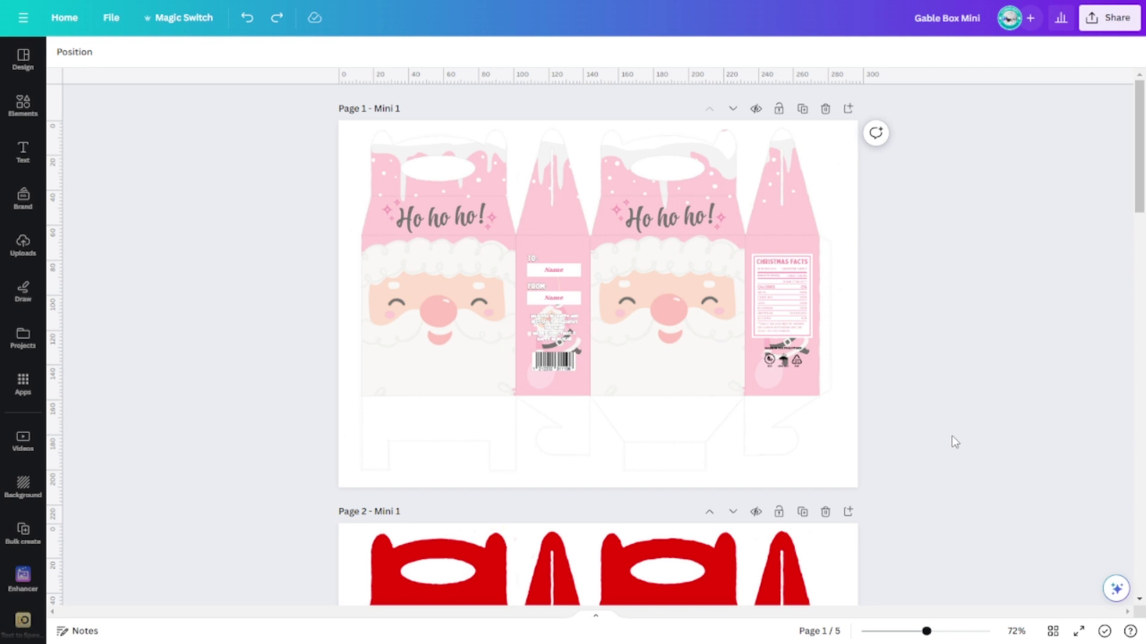
Step: Compare the pink Santa, red Santa, gingerbread and blue winter box templates across the five pages
{"action": "scroll", "coordinate": [951, 436], "scroll_direction": "down", "scroll_amount": 5}
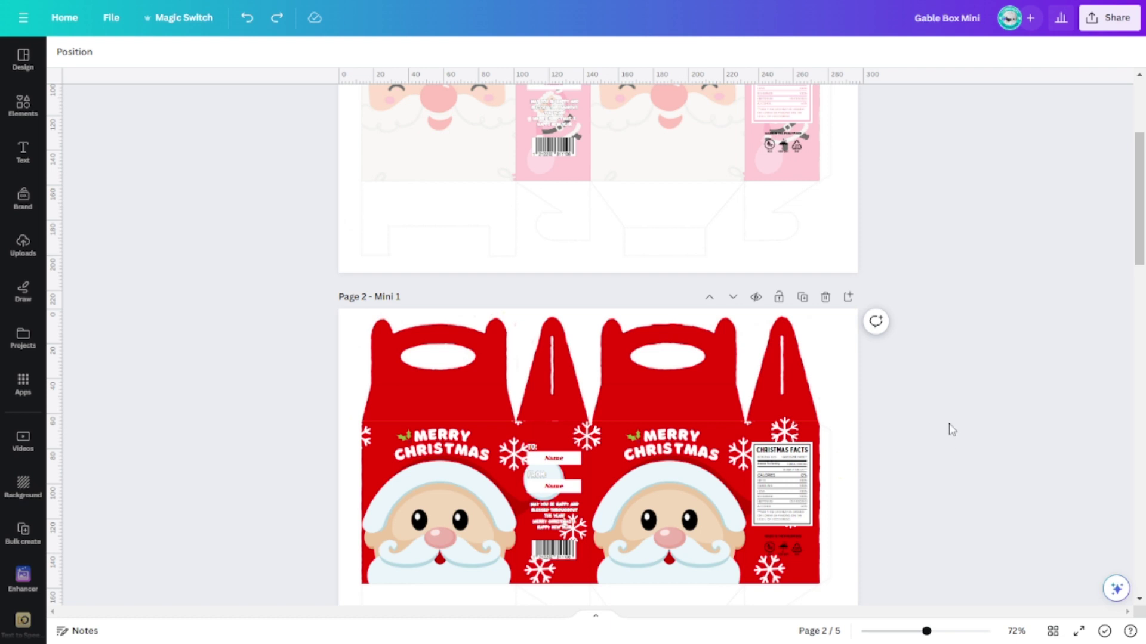
{"action": "scroll", "coordinate": [951, 430], "scroll_direction": "down", "scroll_amount": 7}
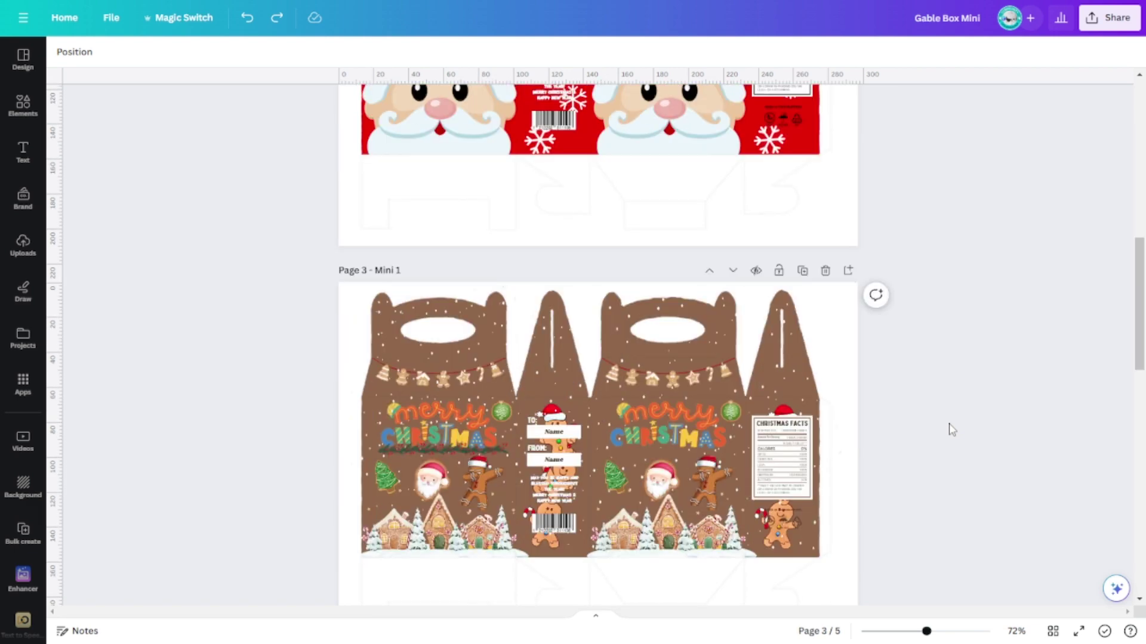
{"action": "scroll", "coordinate": [952, 429], "scroll_direction": "down", "scroll_amount": 5}
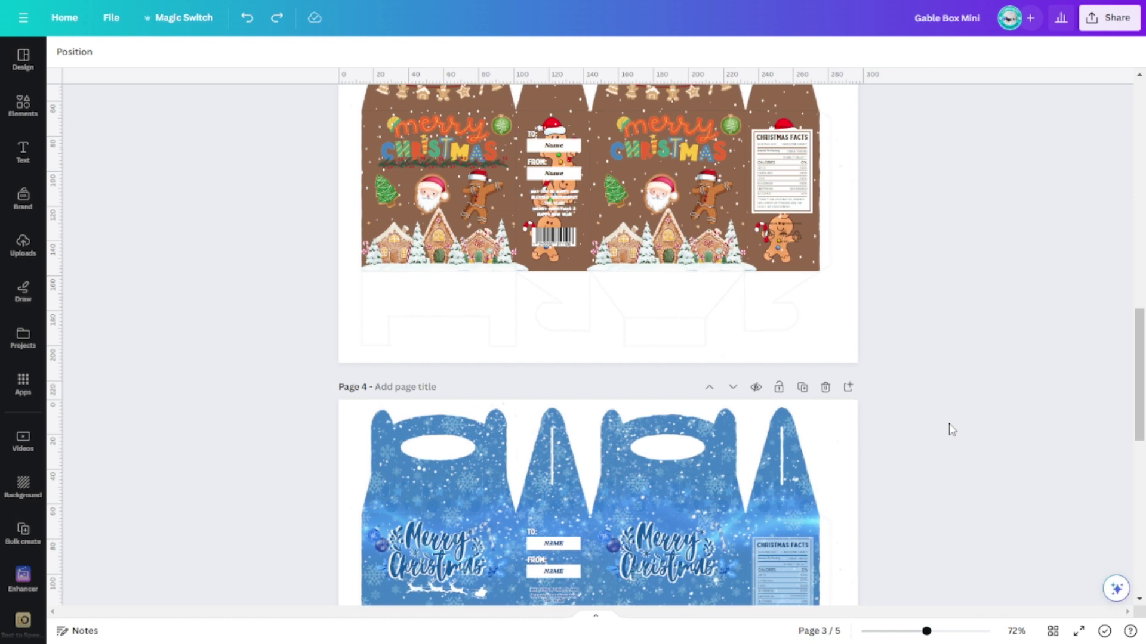
{"action": "scroll", "coordinate": [951, 430], "scroll_direction": "up", "scroll_amount": 3}
{"action": "scroll", "coordinate": [951, 429], "scroll_direction": "up", "scroll_amount": 4}
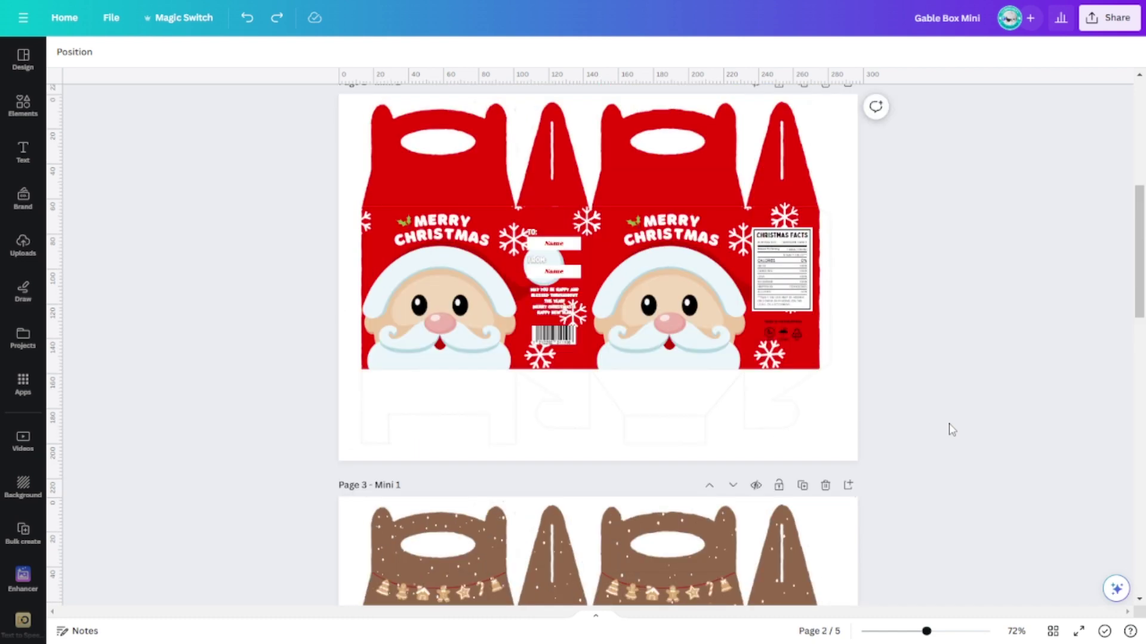
{"action": "scroll", "coordinate": [951, 430], "scroll_direction": "up", "scroll_amount": 6}
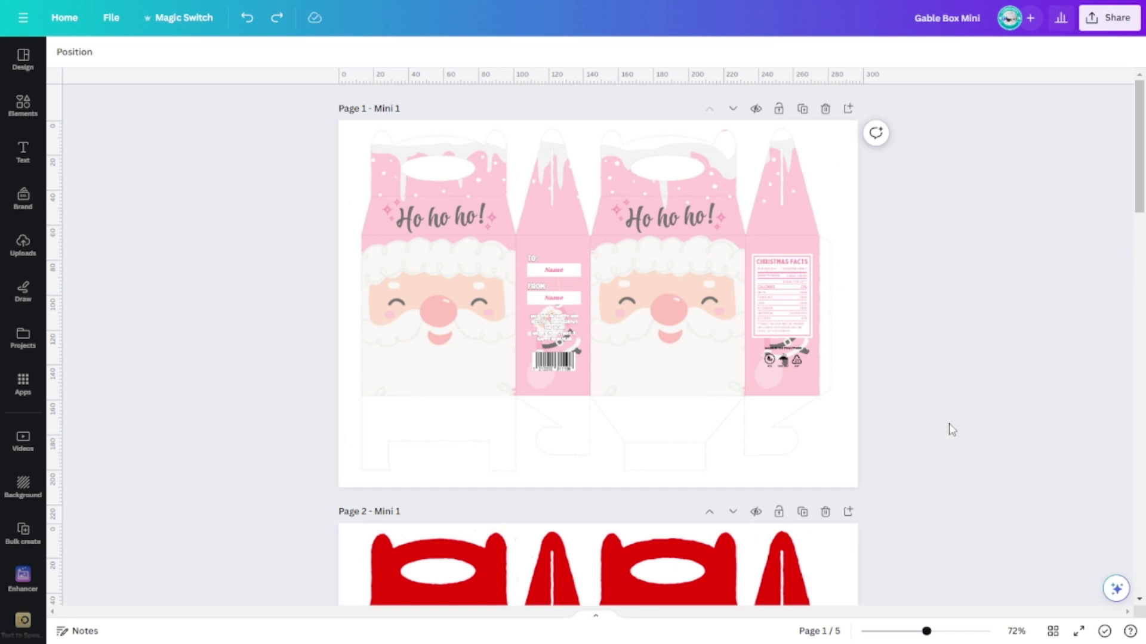
{"action": "scroll", "coordinate": [951, 429], "scroll_direction": "down", "scroll_amount": 4}
{"action": "scroll", "coordinate": [951, 429], "scroll_direction": "down", "scroll_amount": 18}
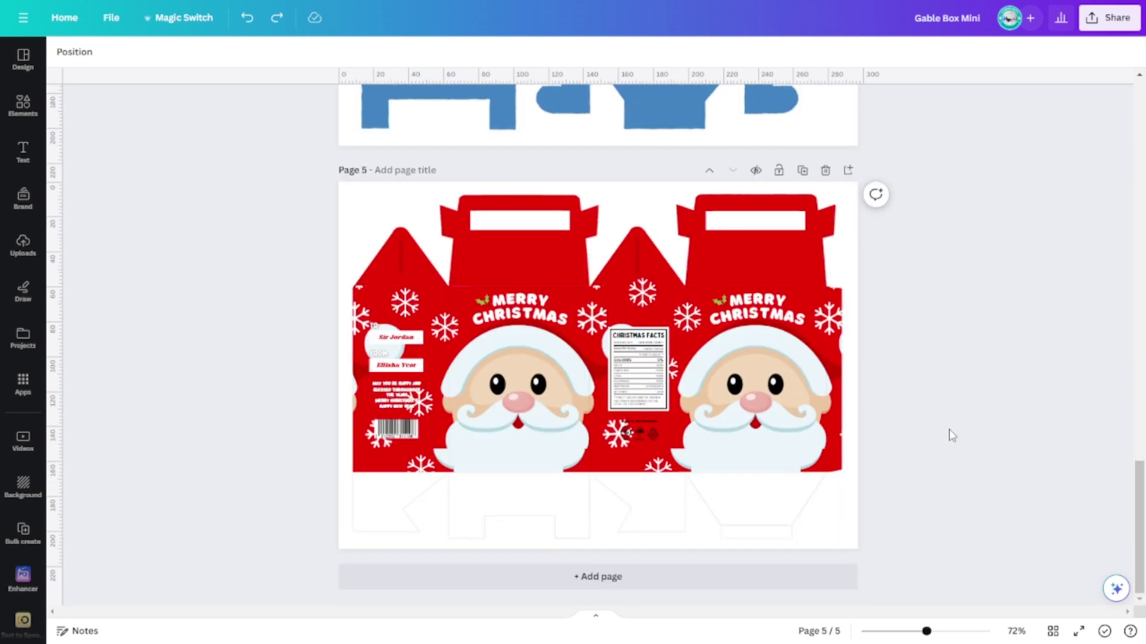
{"action": "scroll", "coordinate": [951, 430], "scroll_direction": "up", "scroll_amount": 10}
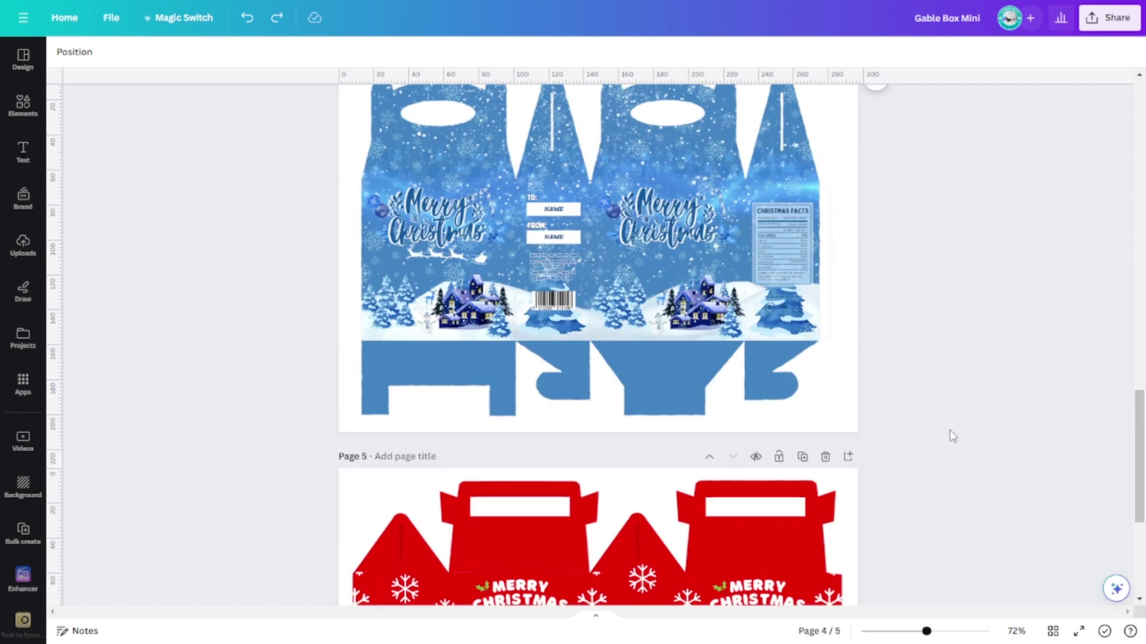
{"action": "scroll", "coordinate": [958, 438], "scroll_direction": "up", "scroll_amount": 8}
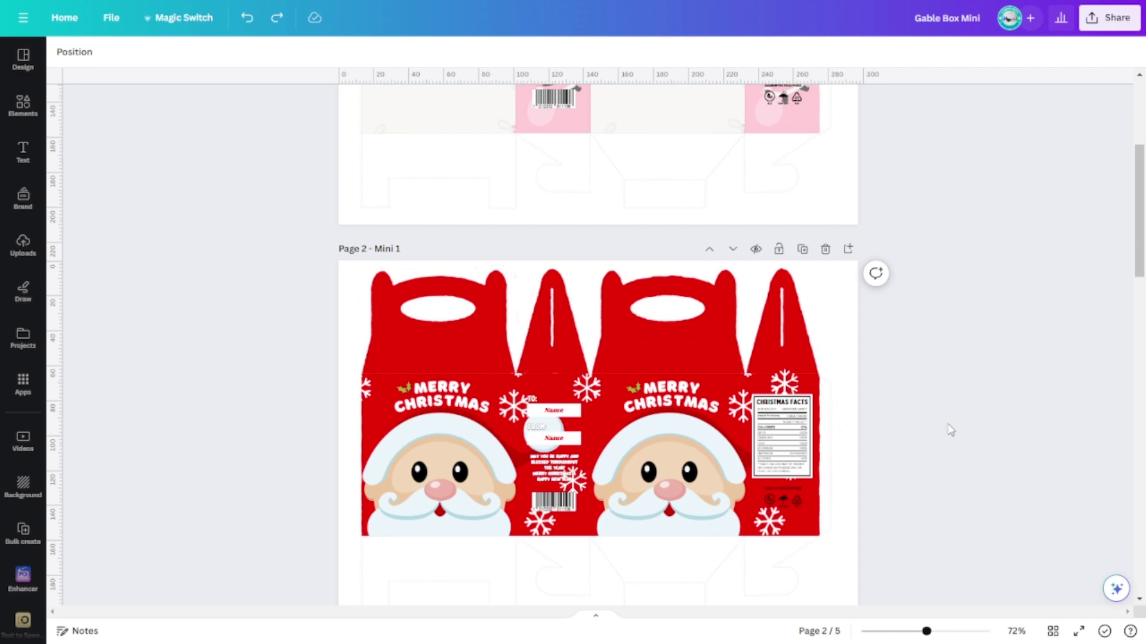
{"action": "scroll", "coordinate": [951, 429], "scroll_direction": "down", "scroll_amount": 12}
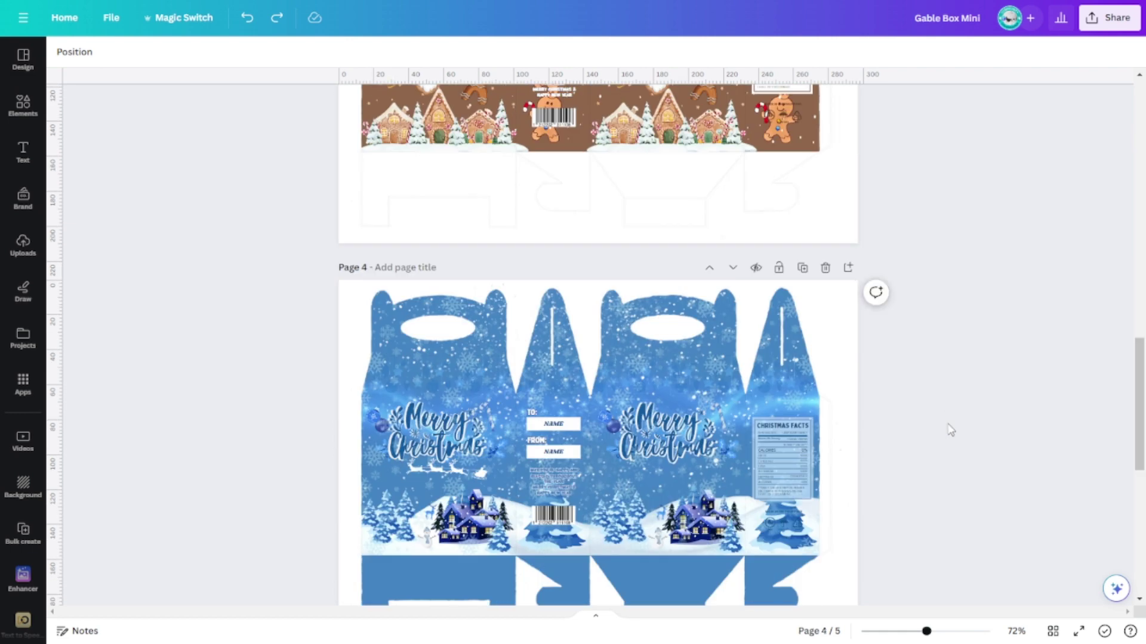
{"action": "scroll", "coordinate": [950, 430], "scroll_direction": "down", "scroll_amount": 8}
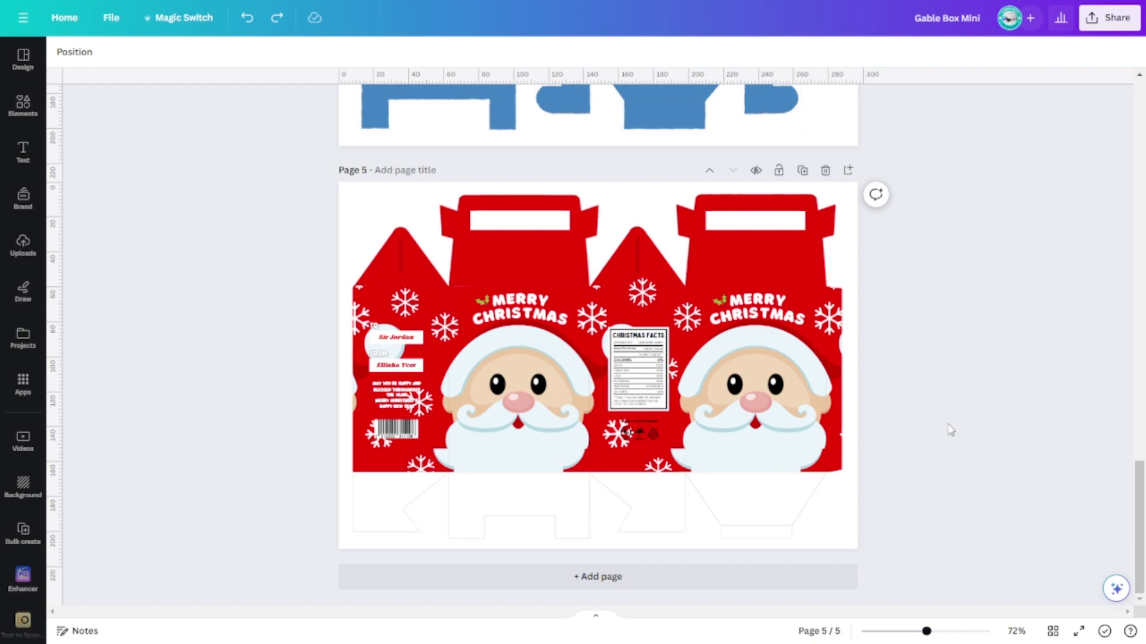
{"action": "scroll", "coordinate": [949, 429], "scroll_direction": "up", "scroll_amount": 1}
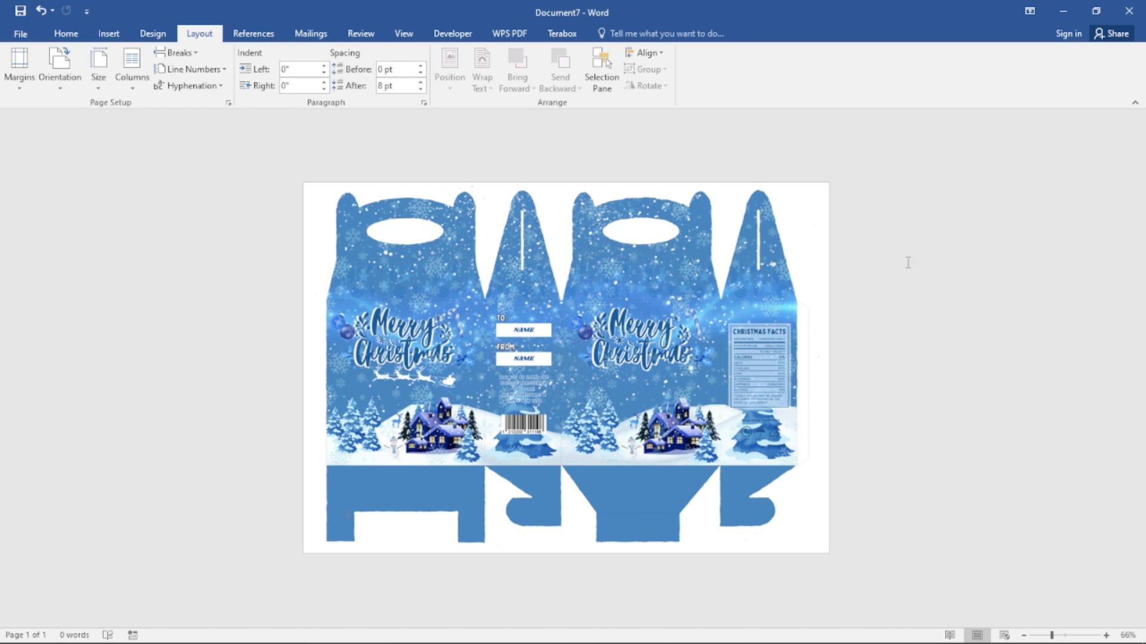
Step: Switch to the Word document with the blue Merry Christmas box and set its paper size to A4 (8.27" x 11.69")
{"action": "left_click", "coordinate": [812, 225]}
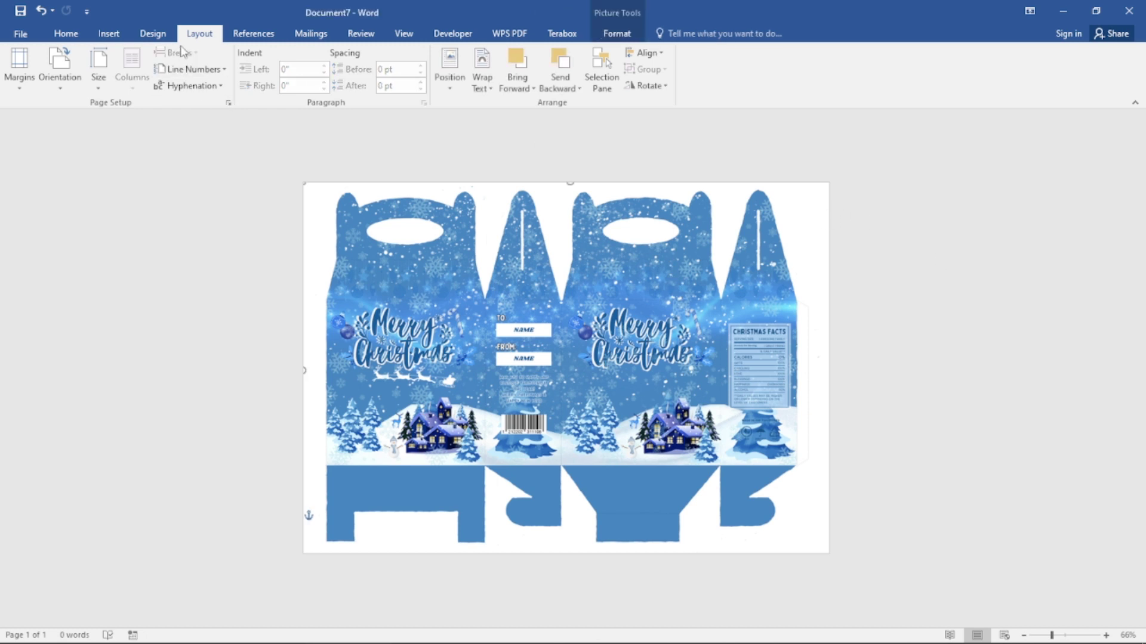
{"action": "left_click", "coordinate": [99, 62]}
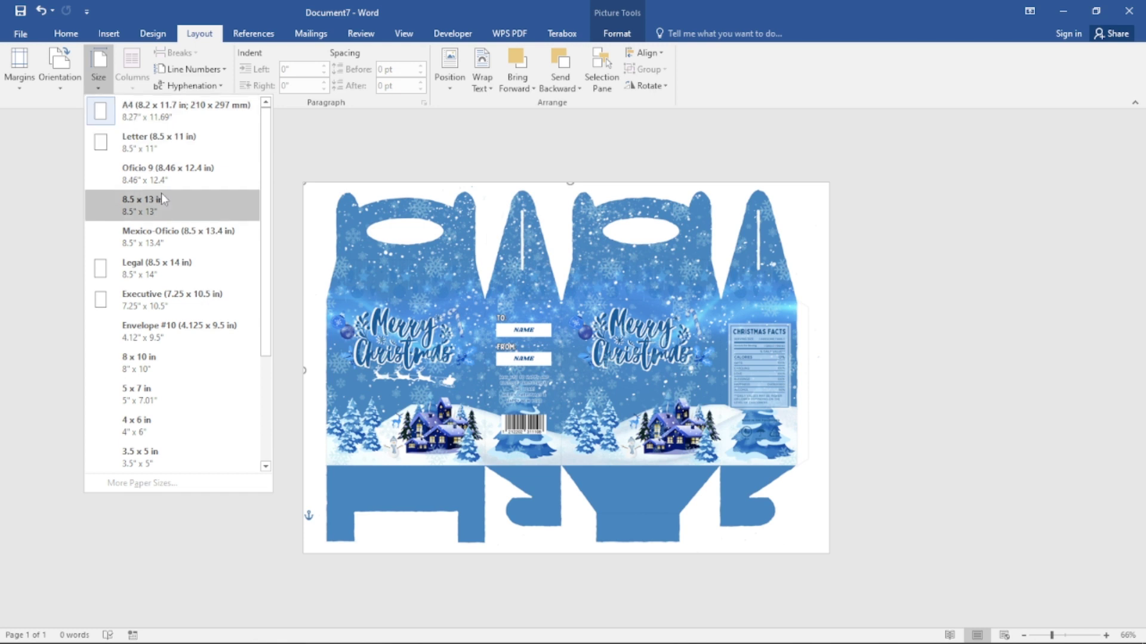
{"action": "left_click", "coordinate": [156, 112]}
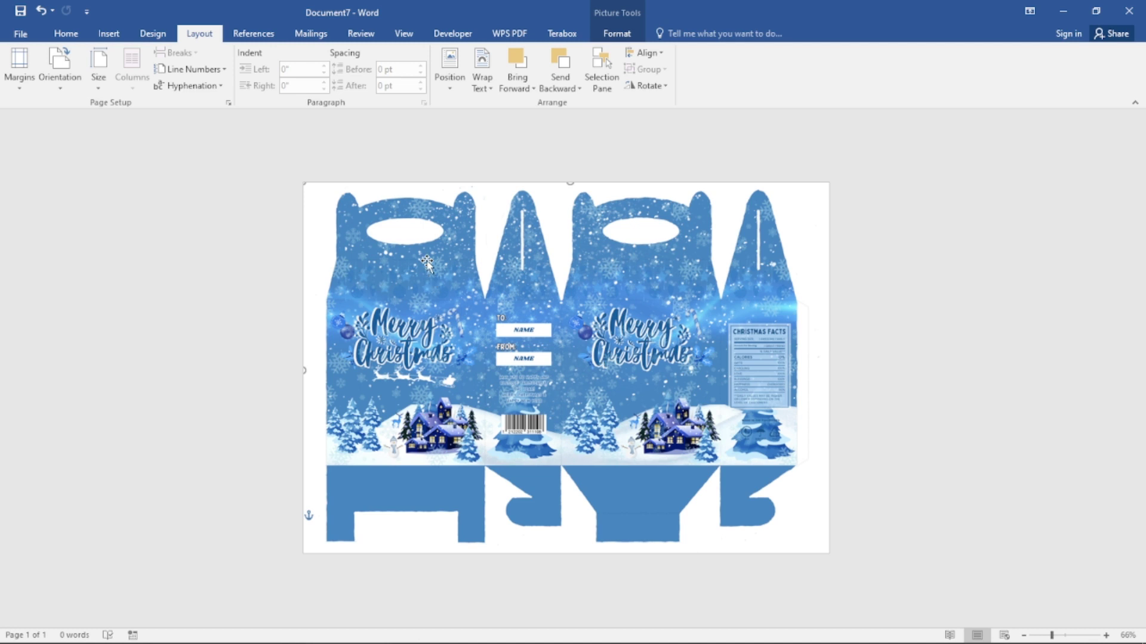
{"action": "left_click", "coordinate": [992, 277]}
{"action": "left_click", "coordinate": [738, 286]}
{"action": "left_click", "coordinate": [931, 392]}
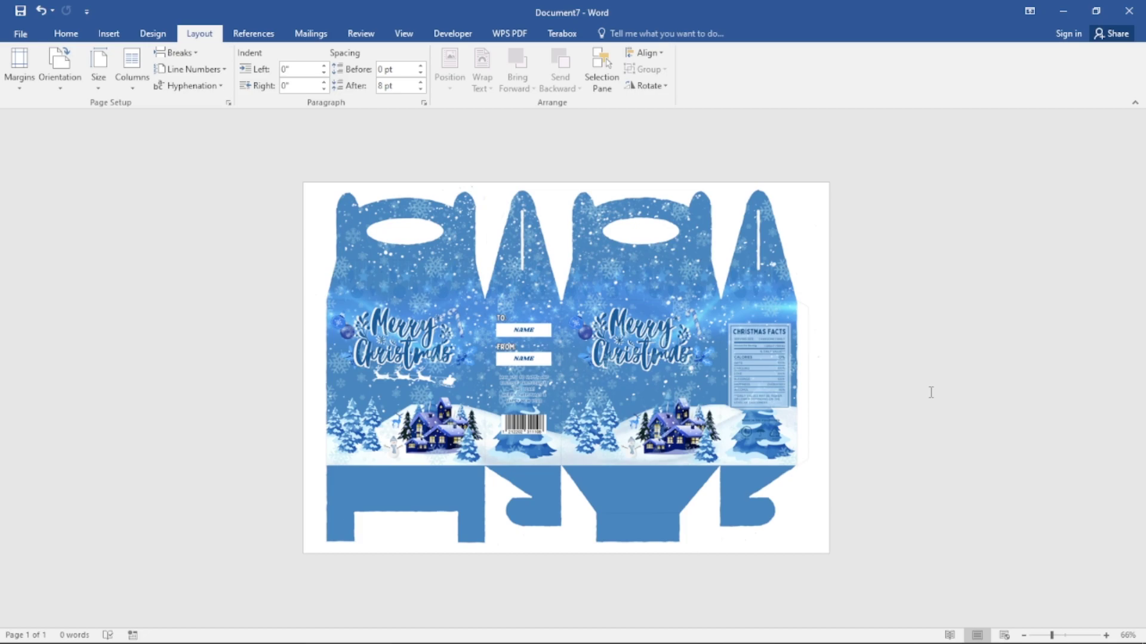
Step: Examine the paper type and quality choices in the EPSON L3210 Series print properties, and close them without applying changes
{"action": "key", "text": "ctrl+p"}
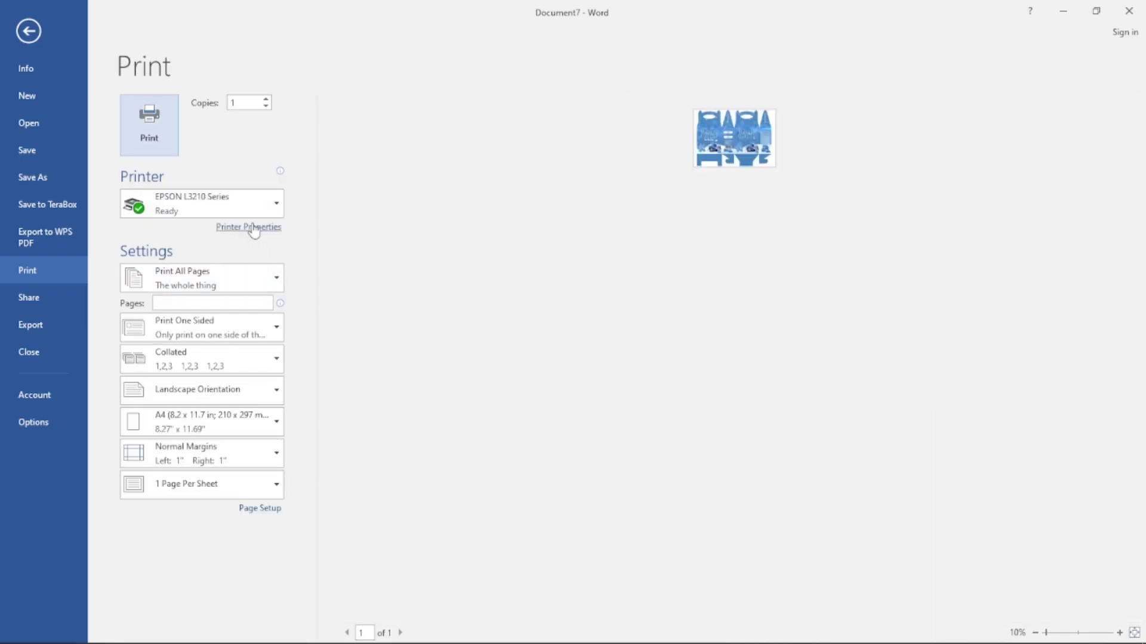
{"action": "left_click", "coordinate": [254, 228]}
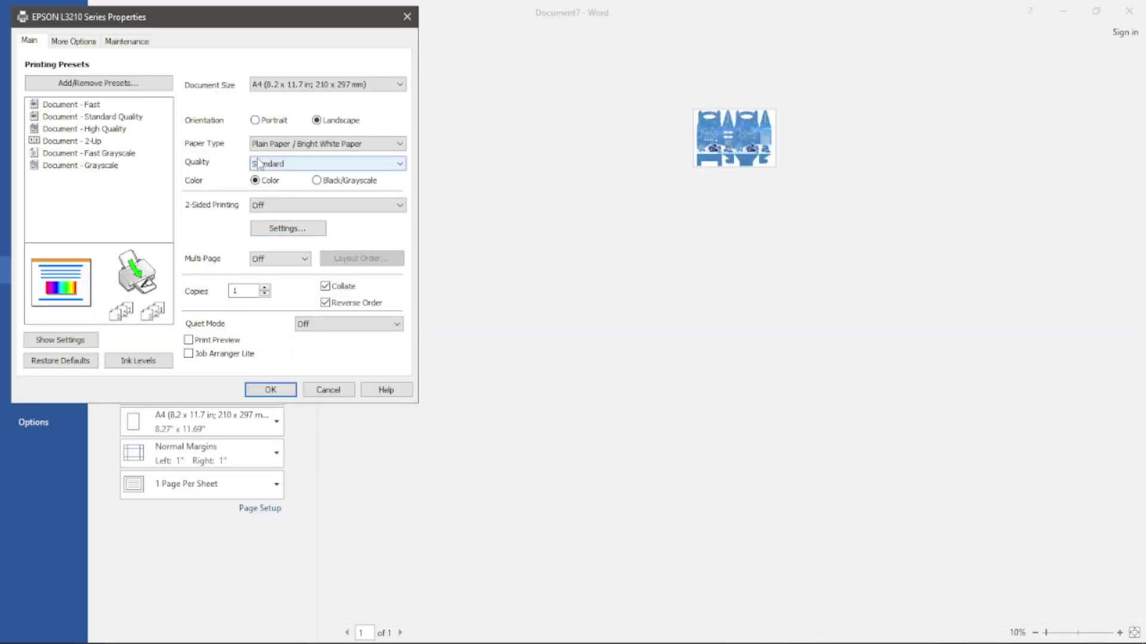
{"action": "left_click", "coordinate": [265, 149]}
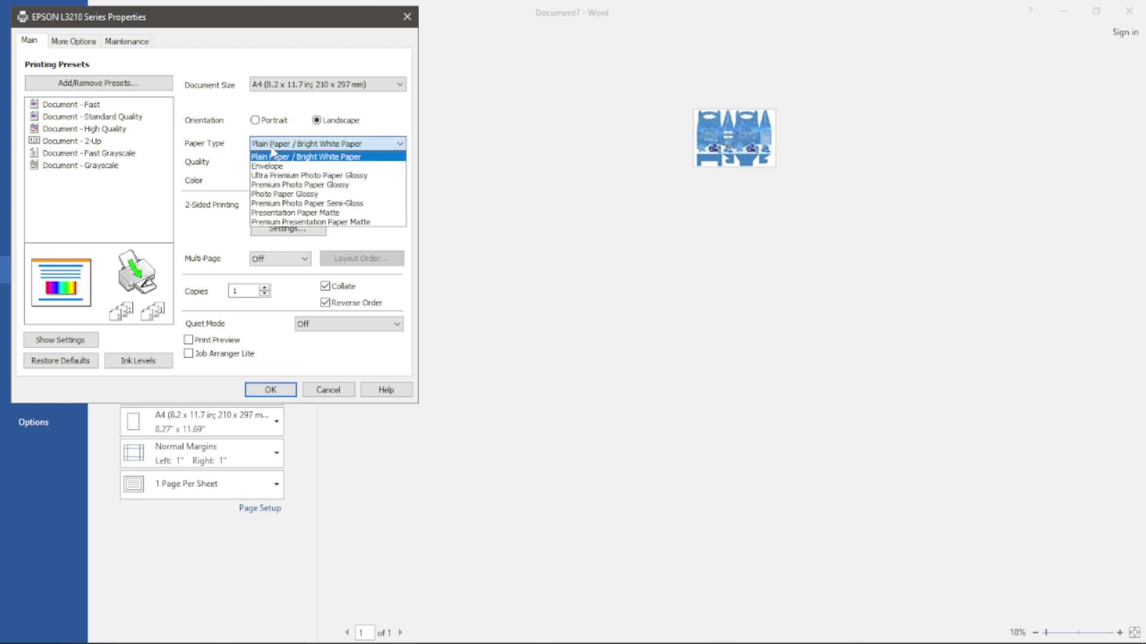
{"action": "left_click", "coordinate": [219, 180]}
{"action": "left_click", "coordinate": [260, 163]}
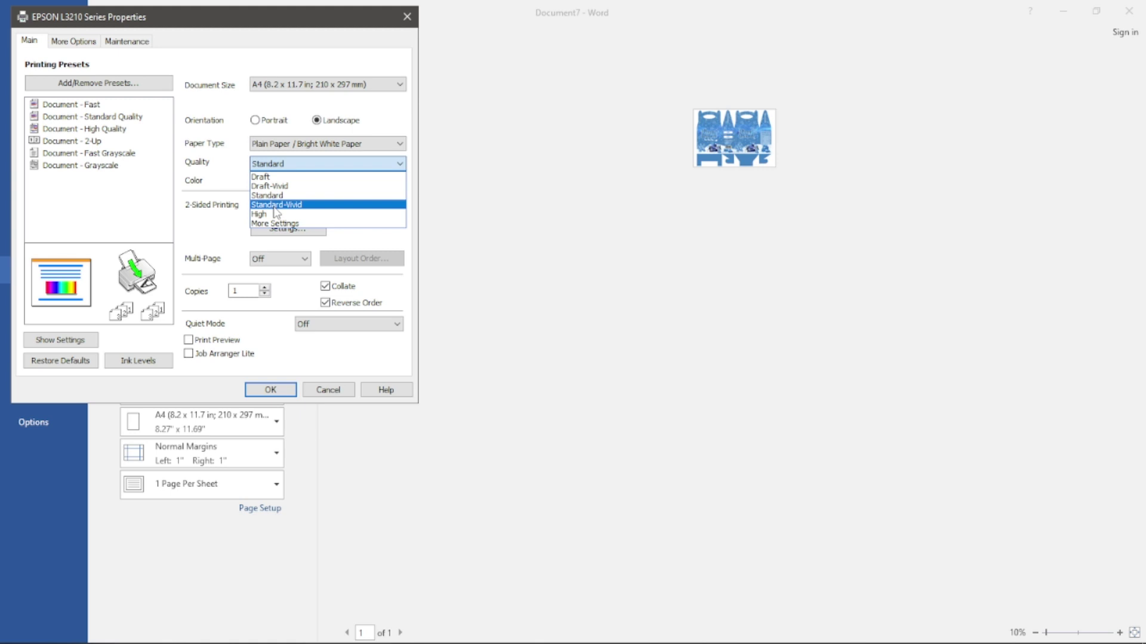
{"action": "left_click", "coordinate": [224, 163]}
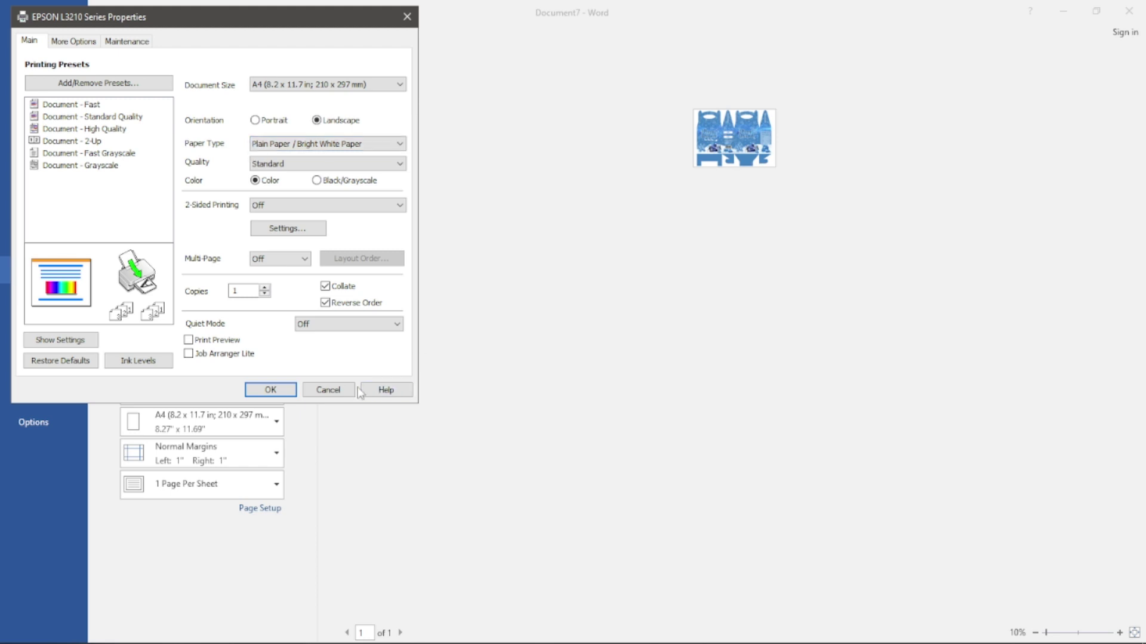
{"action": "left_click", "coordinate": [328, 390]}
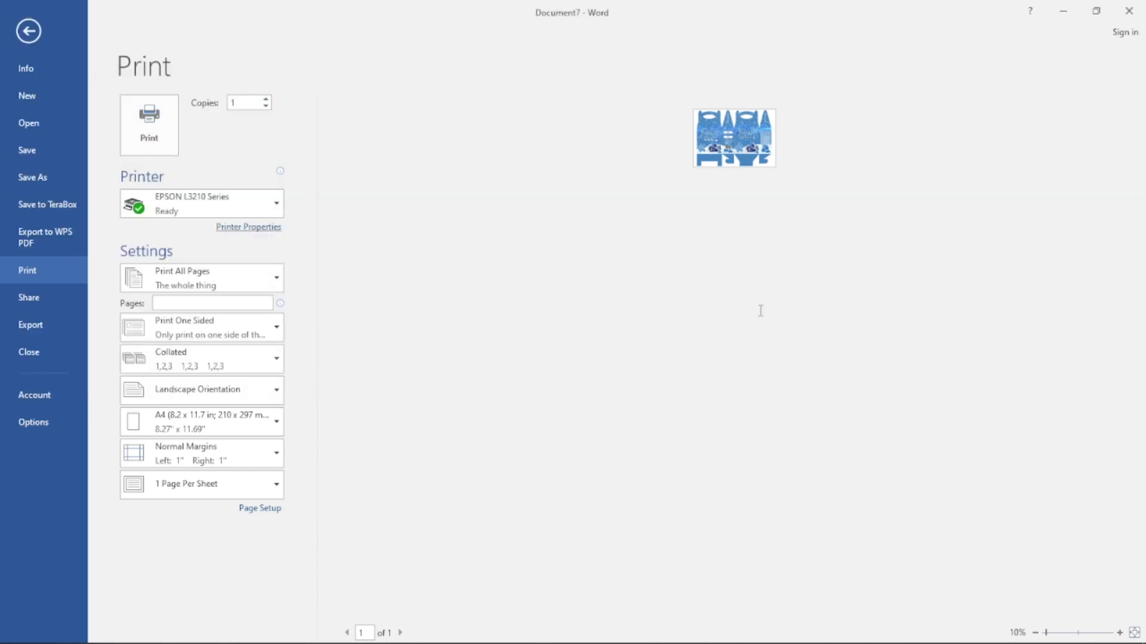